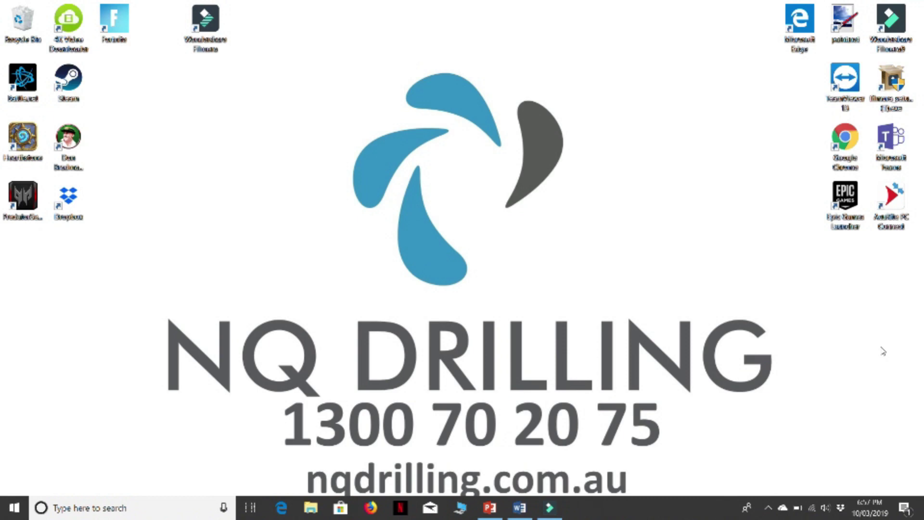
- Launch Chrome, search for 'queensland globe', and open the Queensland Globe site
double_click(854, 148)
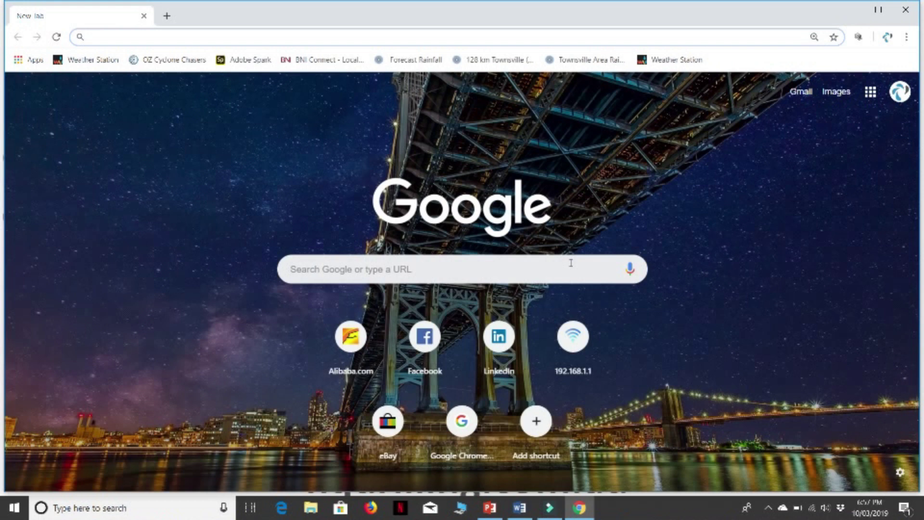
left_click(570, 265)
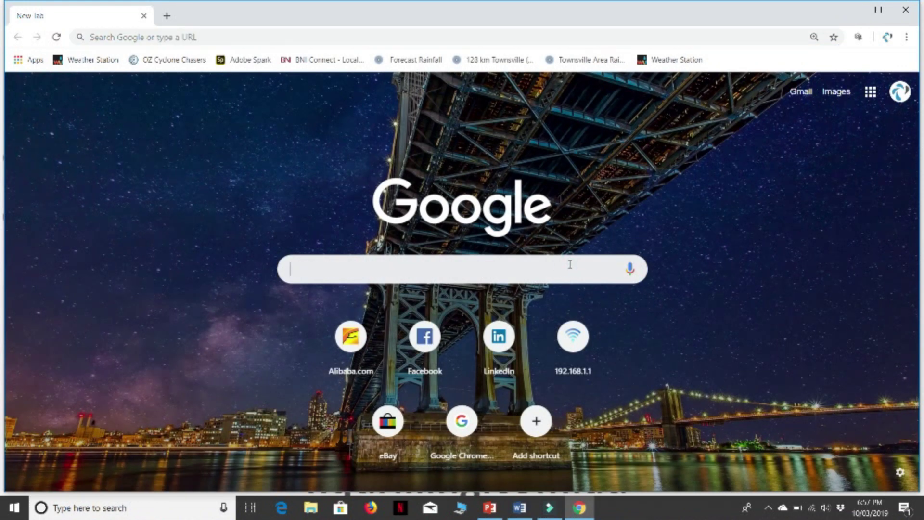
type("queensland")
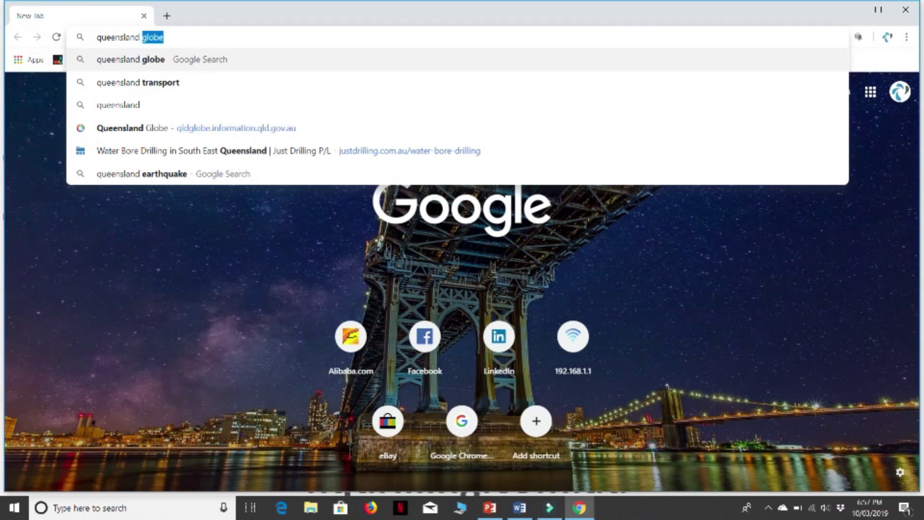
type(" globe")
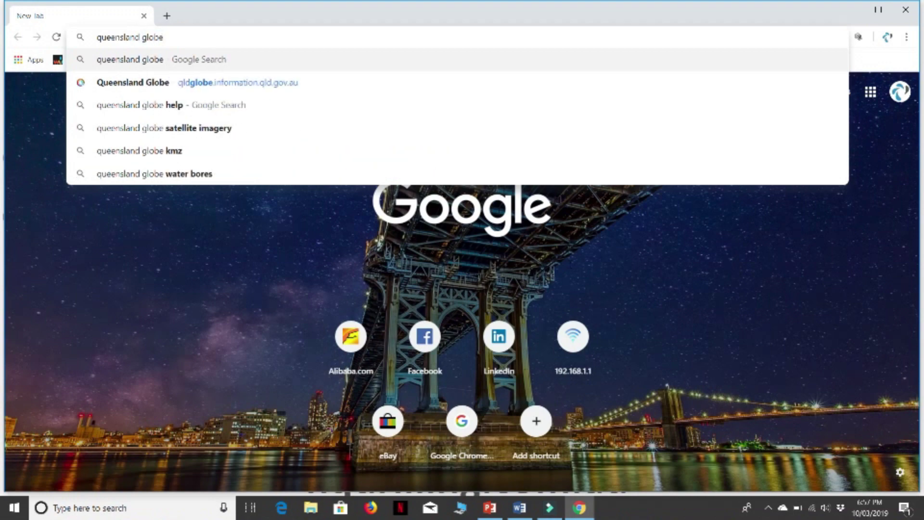
key("Return")
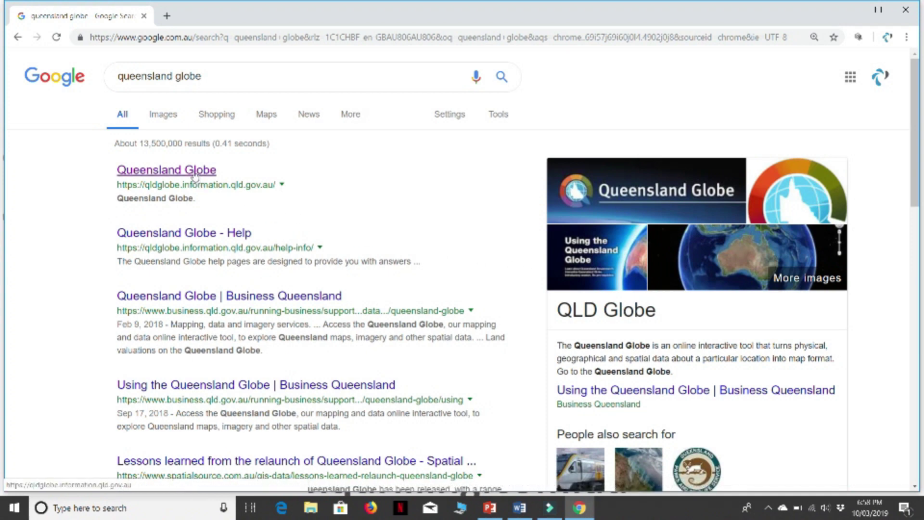
left_click(194, 174)
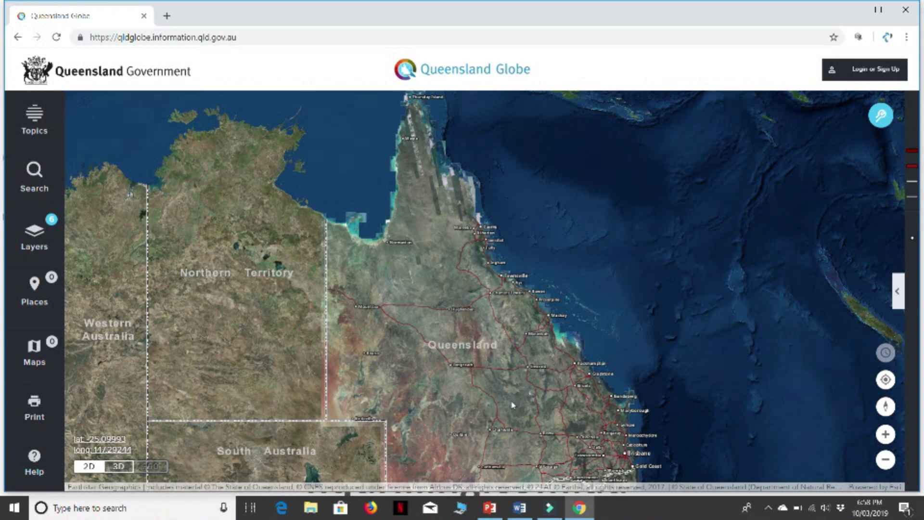
- Pan the satellite map to centre on Queensland
left_click_drag(511, 405, 451, 290)
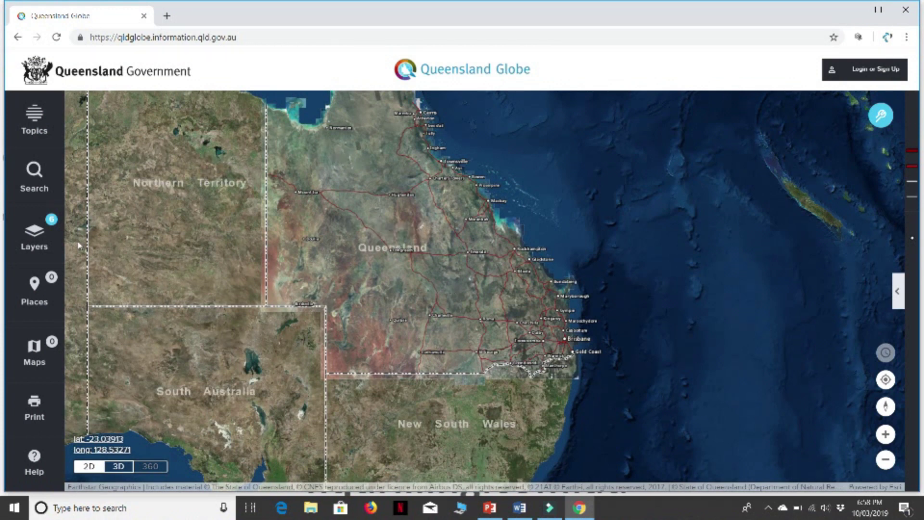
- Add the Groundwater layers from Inland waters, bringing active layers to 15, and hide the panel
left_click(39, 239)
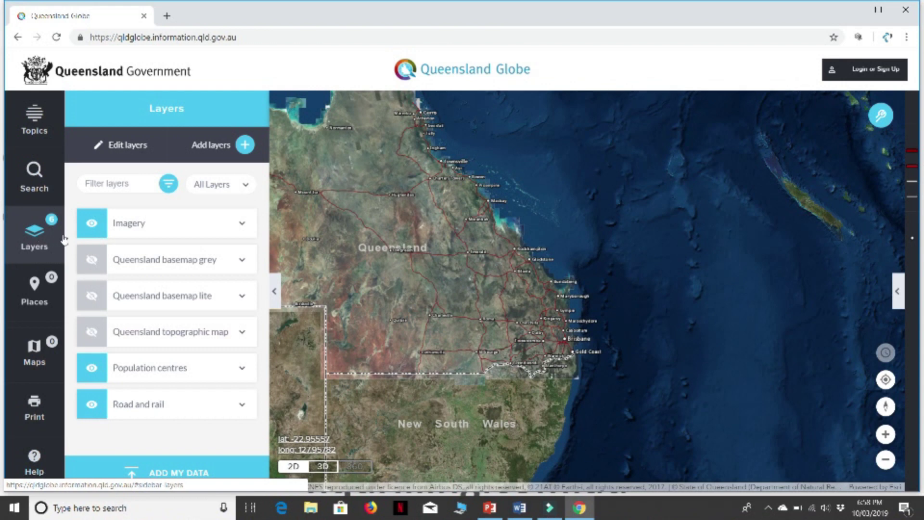
left_click(245, 145)
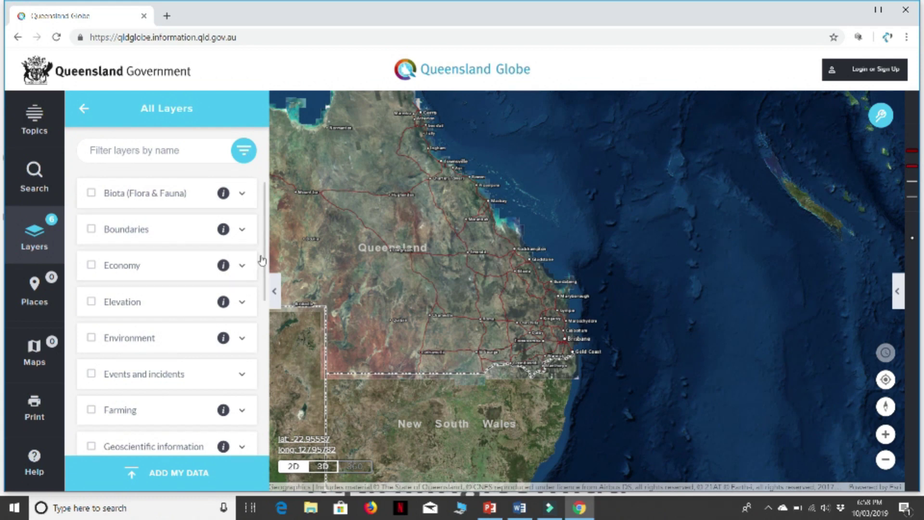
scroll(264, 262, "down", 1)
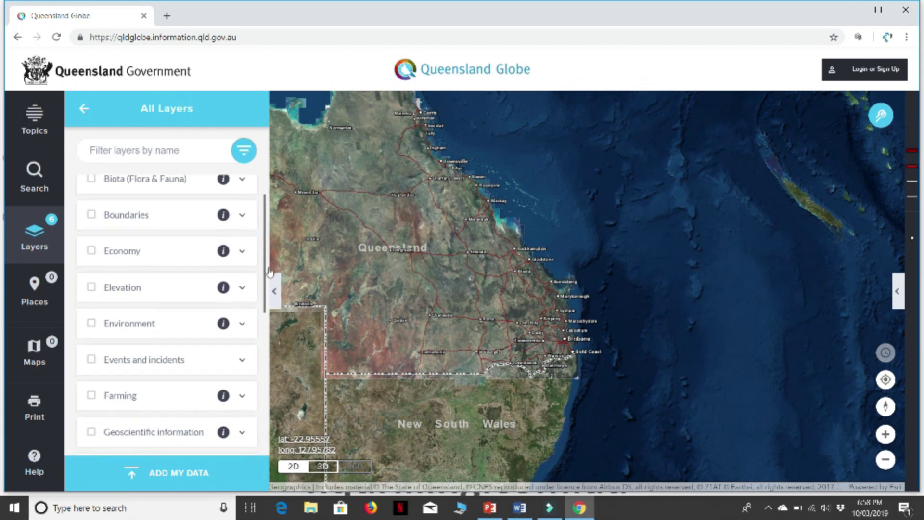
scroll(267, 317, "down", 5)
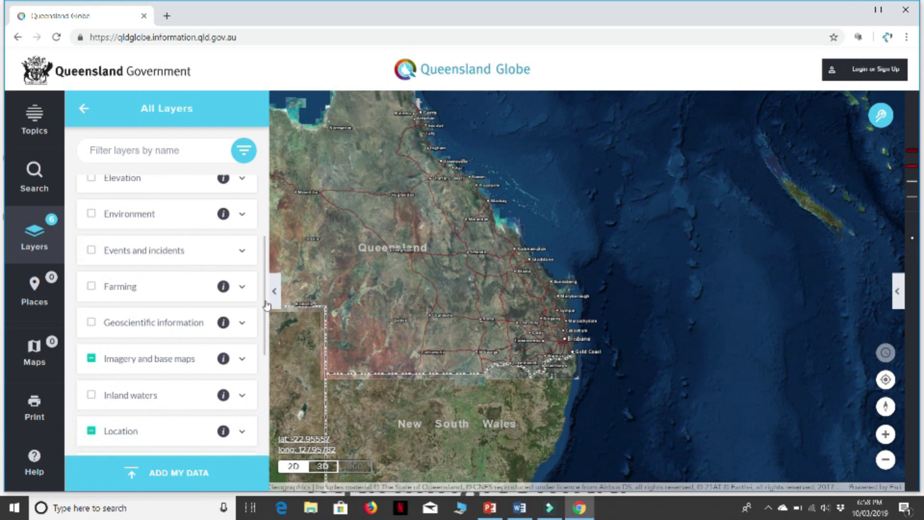
scroll(268, 321, "down", 3)
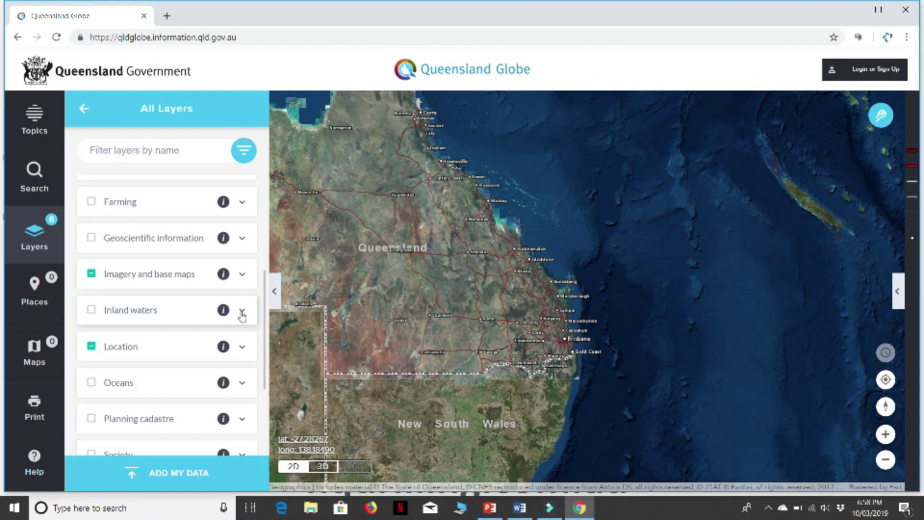
left_click(242, 312)
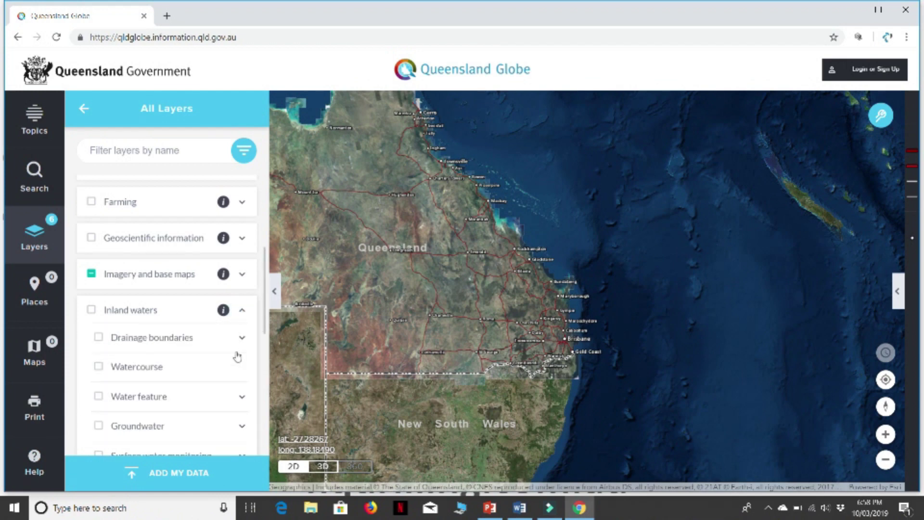
left_click(99, 427)
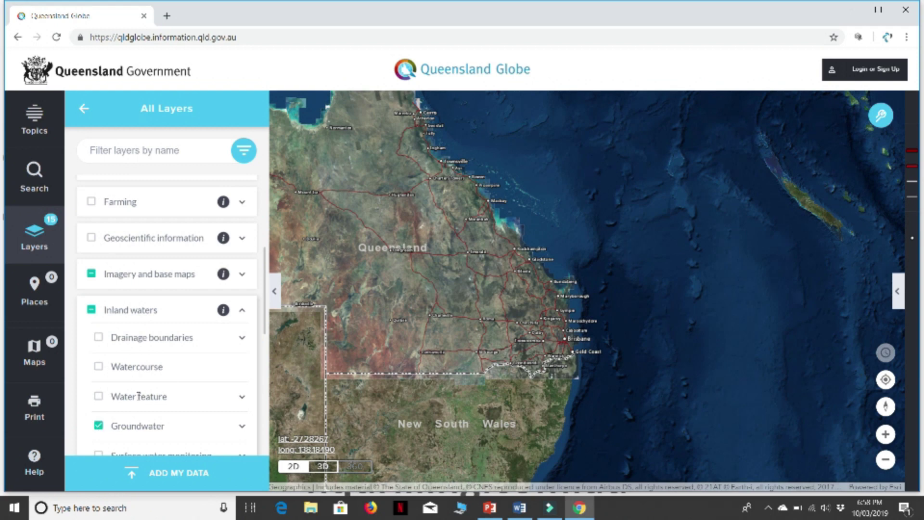
left_click(276, 293)
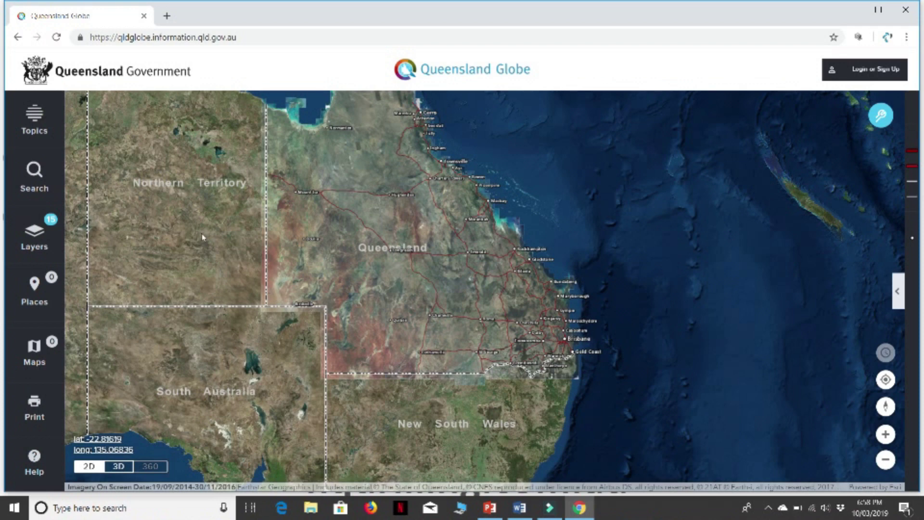
- Search for a street address in Kirwan and zoom the map to it
left_click(34, 170)
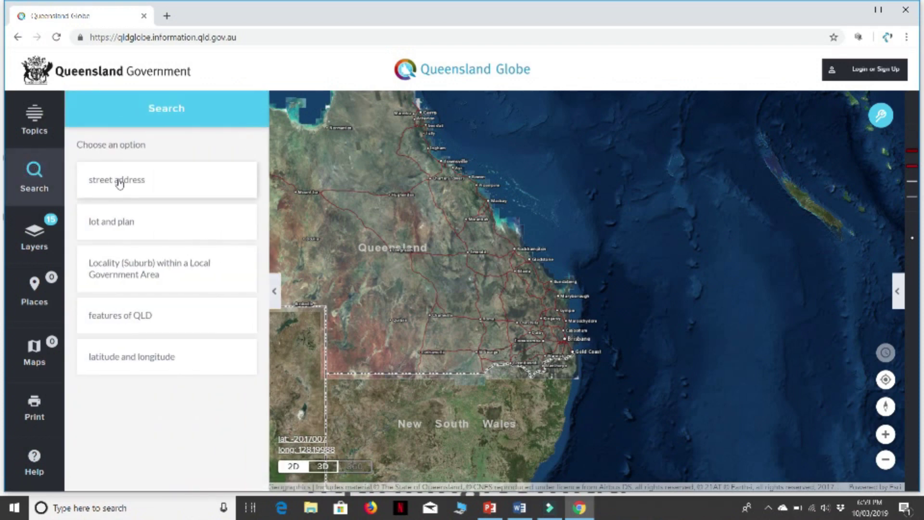
left_click(119, 179)
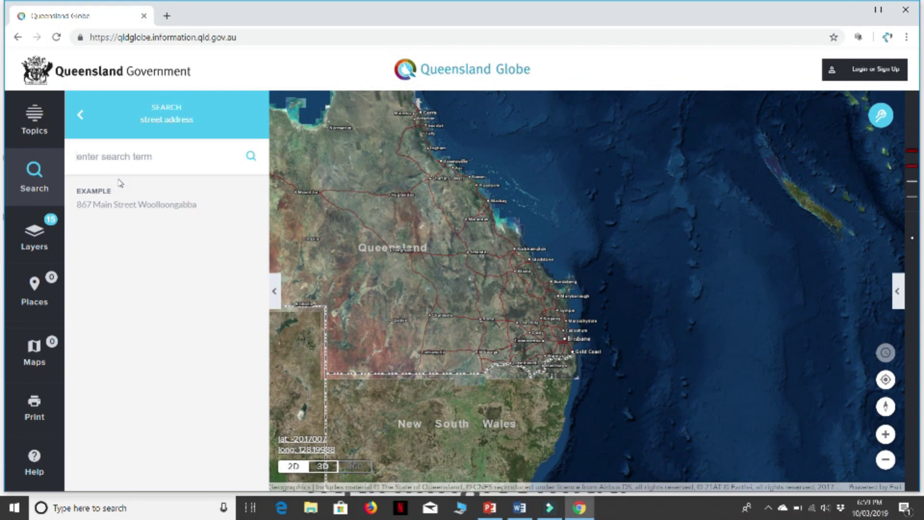
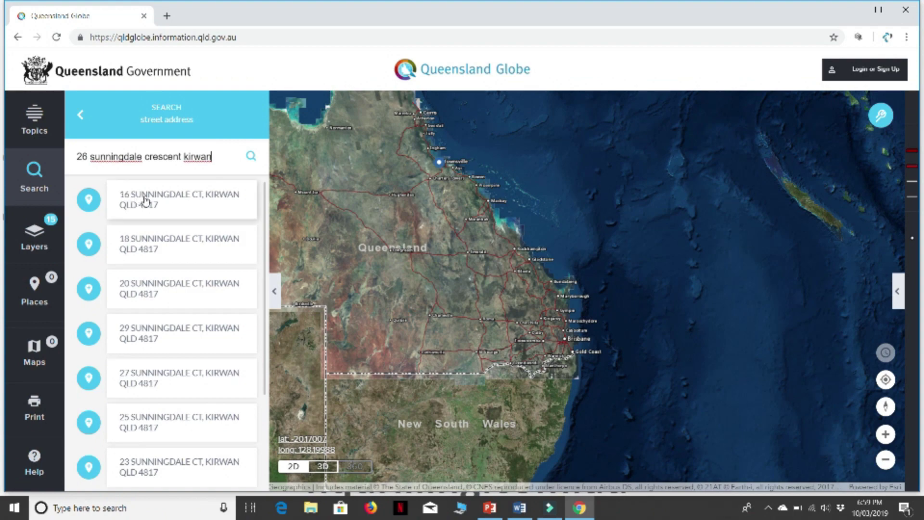
left_click(145, 200)
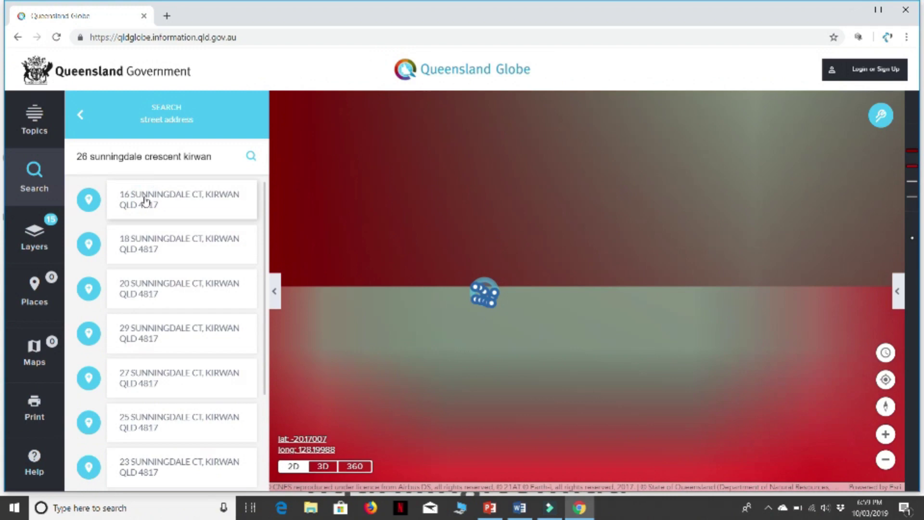
left_click(274, 291)
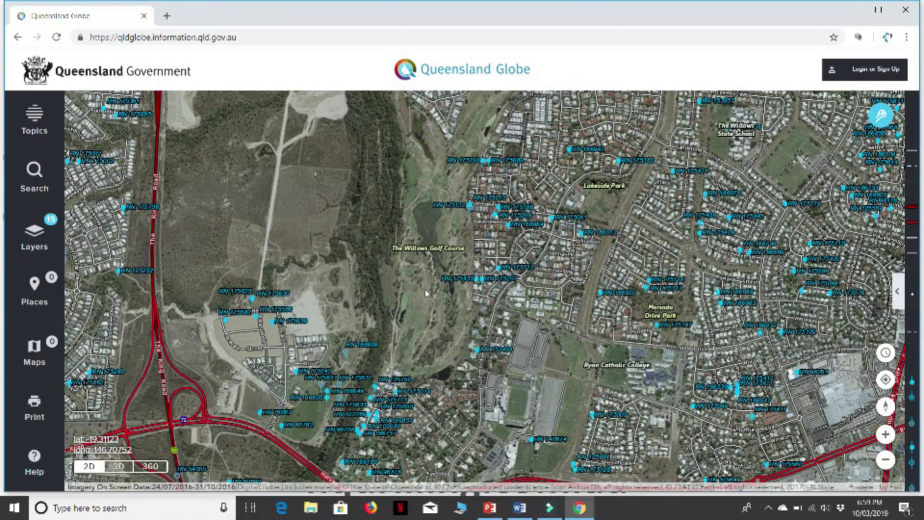
- Pan around Kirwan via Dalrymple Road, settling near The Willows State School
left_click_drag(553, 215, 365, 417)
left_click_drag(688, 161, 567, 262)
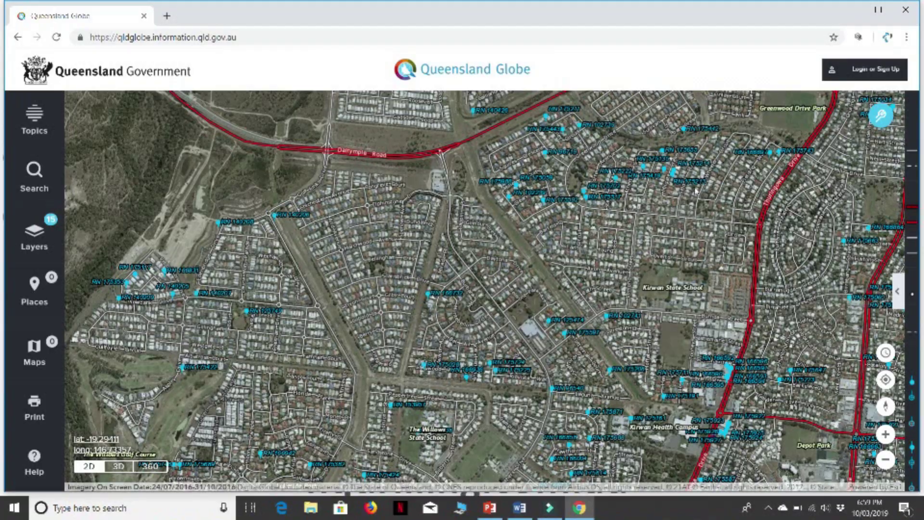
mouse_move(629, 243)
left_mouse_down()
mouse_move(580, 283)
mouse_move(474, 305)
mouse_move(288, 291)
mouse_move(521, 93)
left_mouse_up()
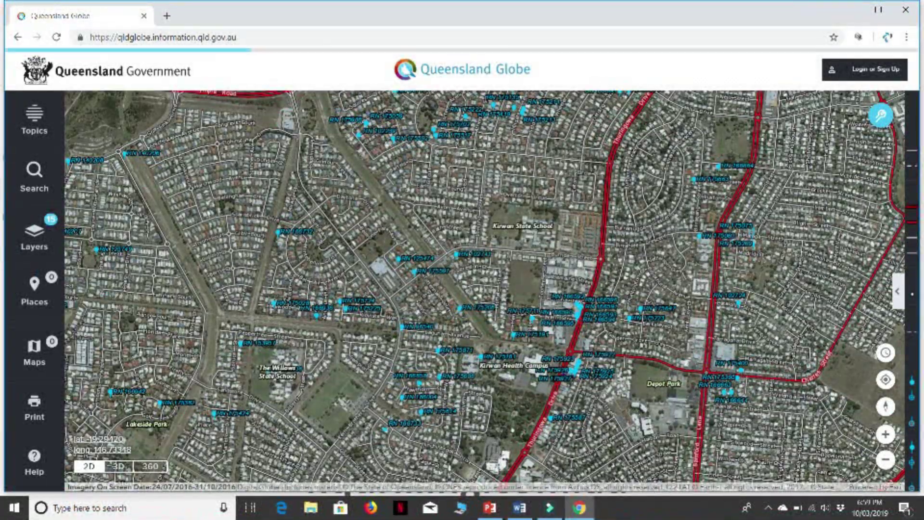
left_click_drag(339, 368, 488, 251)
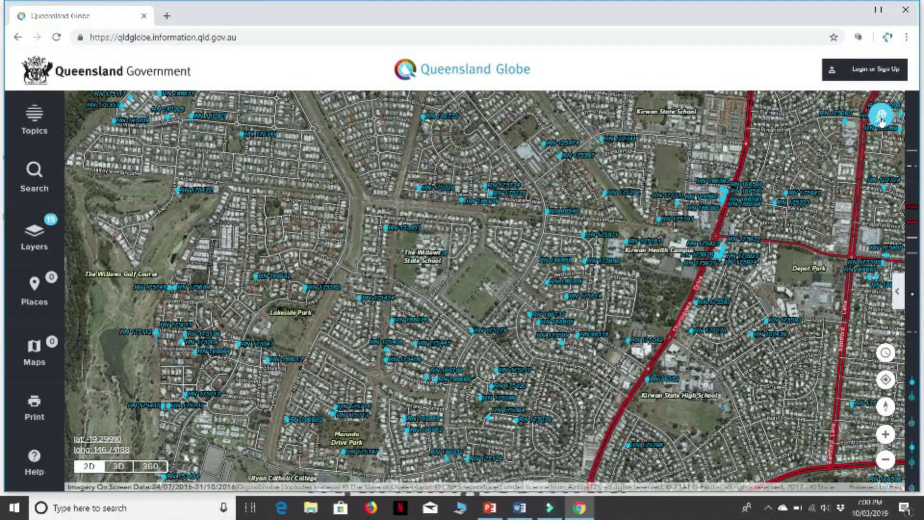
- Turn on the Identify tool from the map tools toolbar
left_click(881, 118)
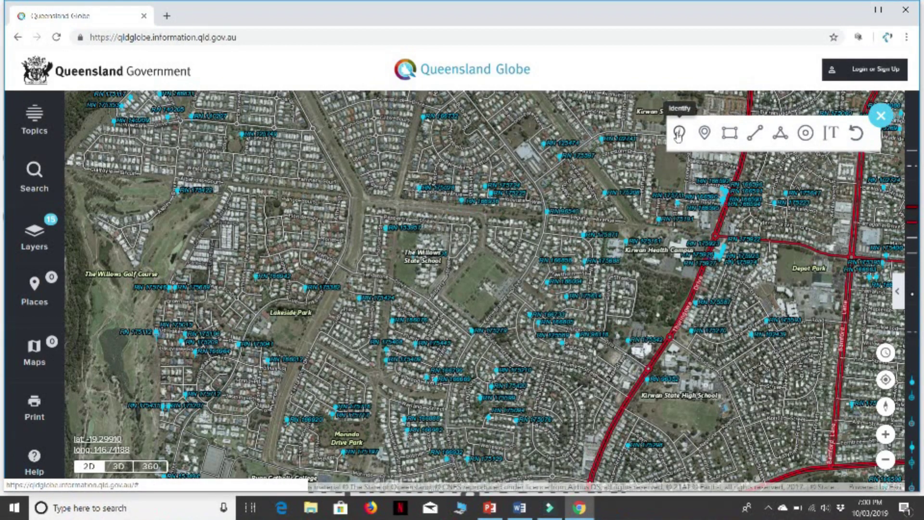
left_click(678, 135)
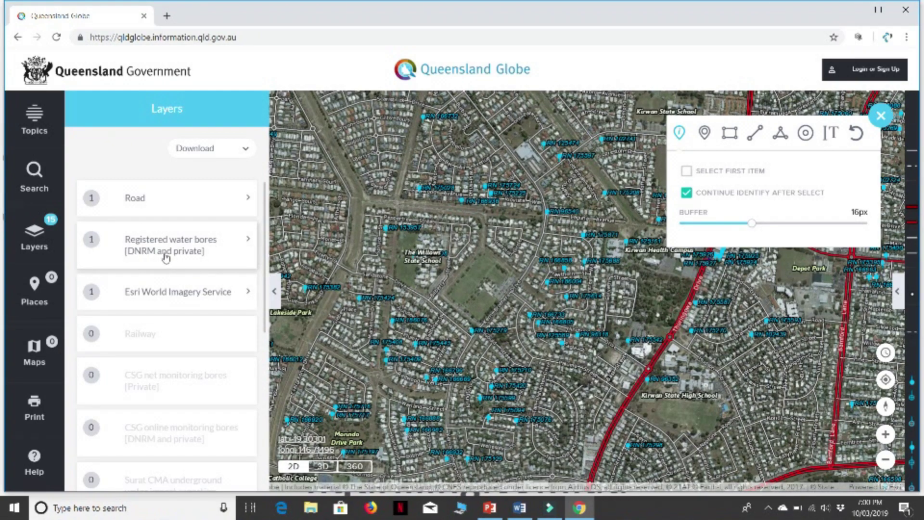
- Show the attributes of registered water bore 153957 and scroll to its Bore report link
left_click(195, 255)
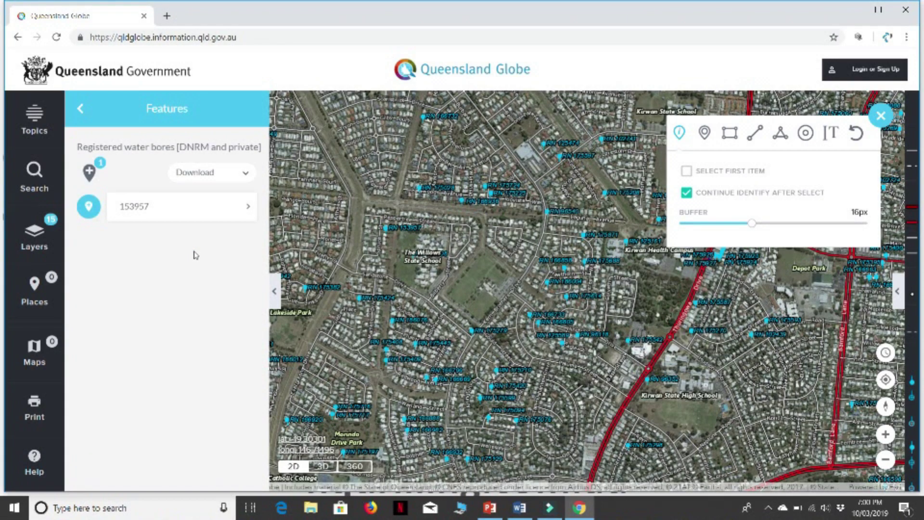
left_click(146, 208)
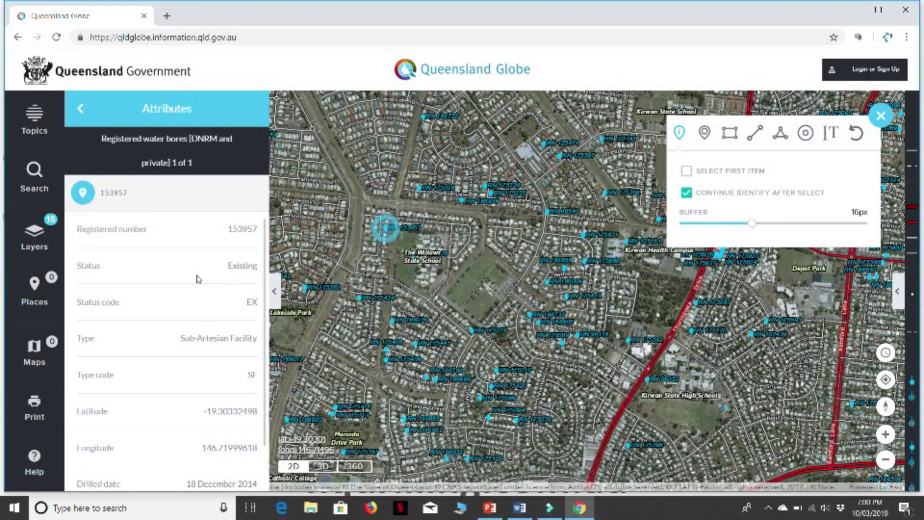
scroll(199, 279, "down", 1)
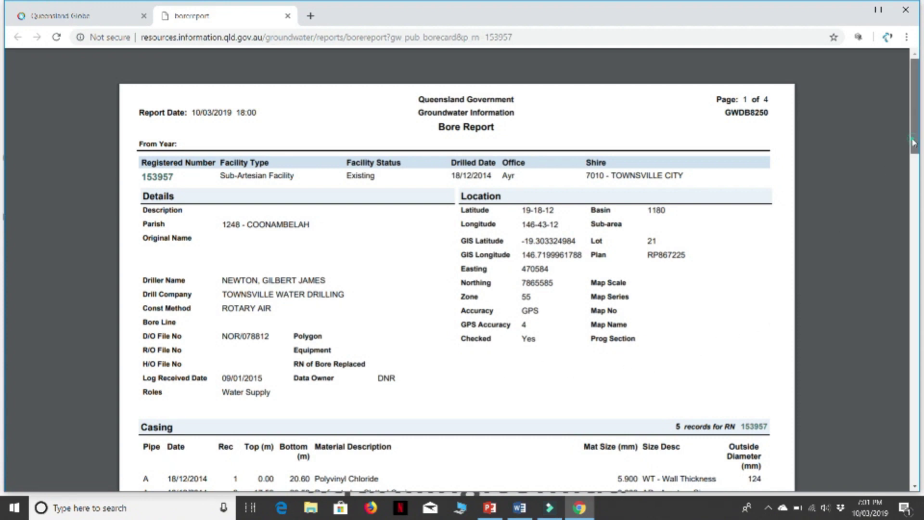
- Scroll the bore 153957 report down to the casing and strata log tables on page 2
left_click_drag(914, 144, 920, 221)
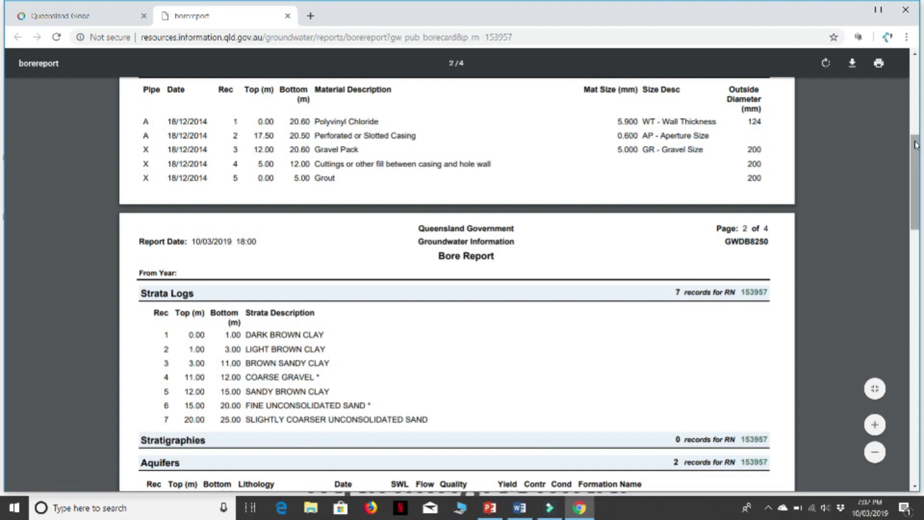
- Scroll to page 3's field measurements: 25.00 m, conductivity 2160 uS/cm, pH 7.3
left_click_drag(916, 144, 917, 194)
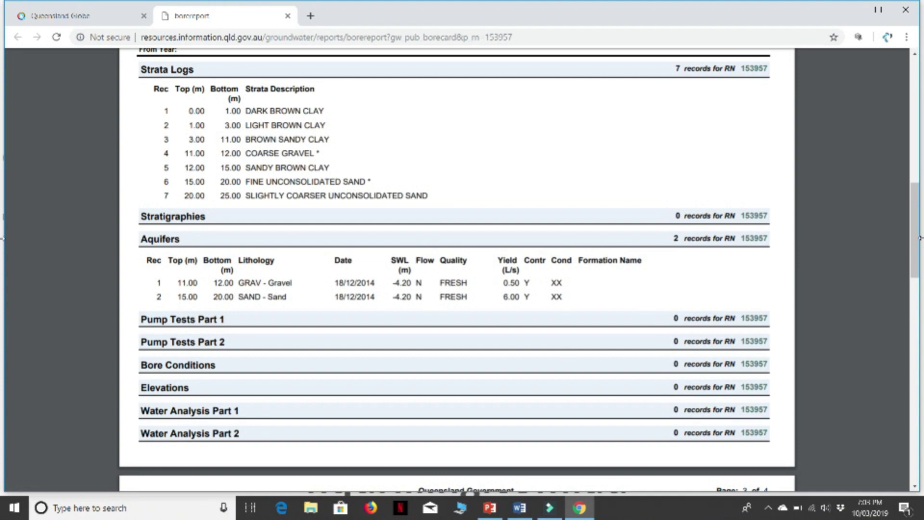
left_click_drag(918, 240, 921, 318)
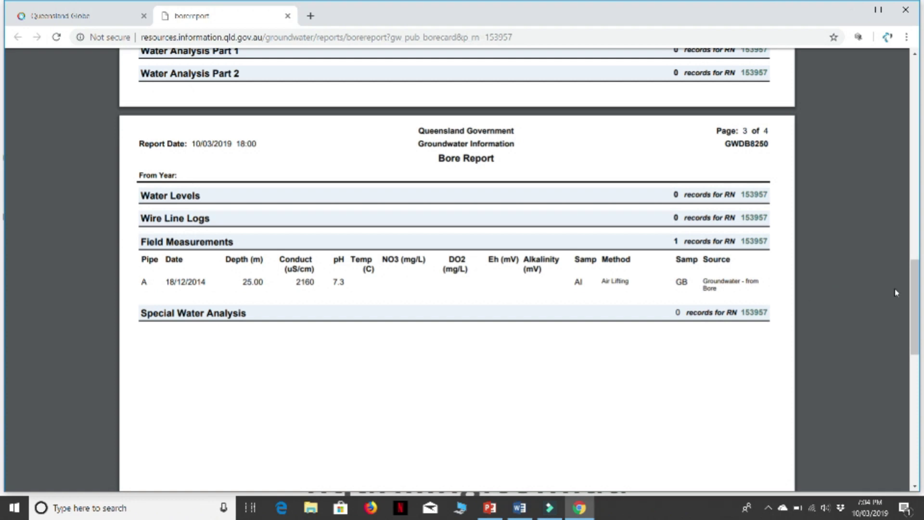
- Back in Queensland Globe, close the bore attributes and switch on Elevation layers (18 active)
left_click(86, 20)
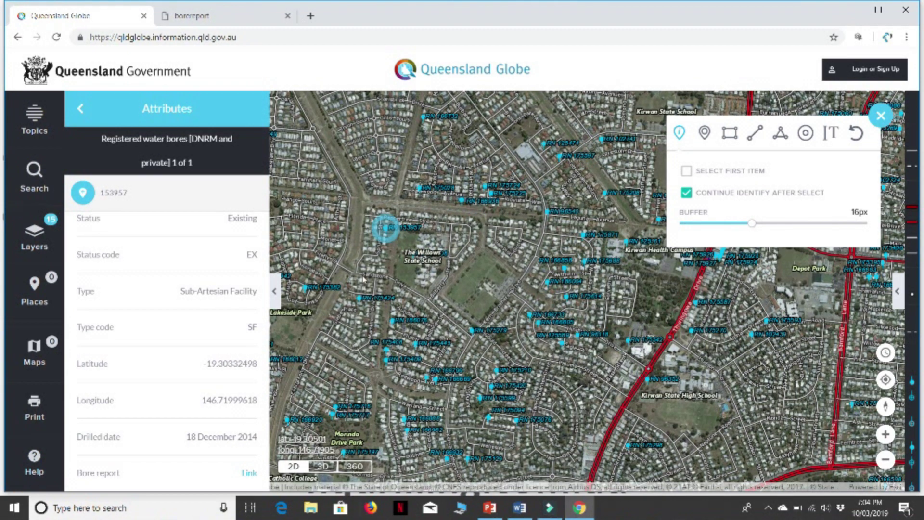
left_click(275, 292)
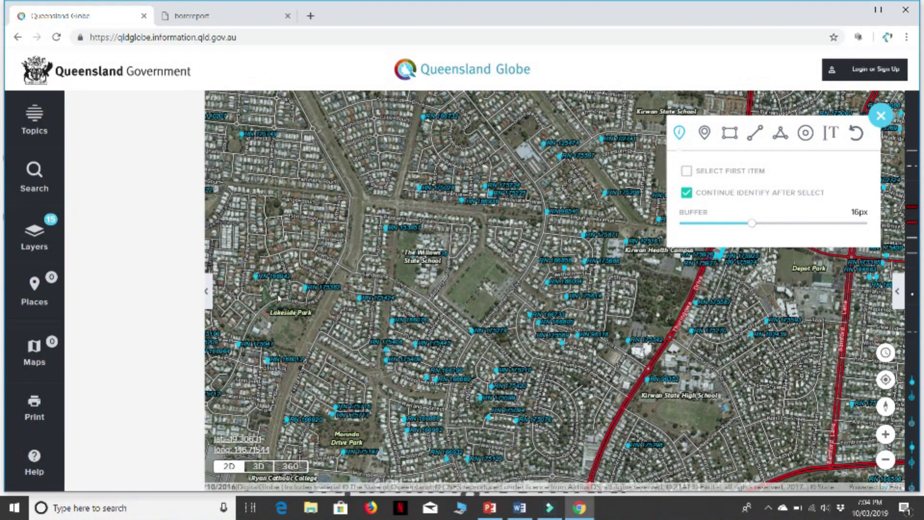
left_click(40, 240)
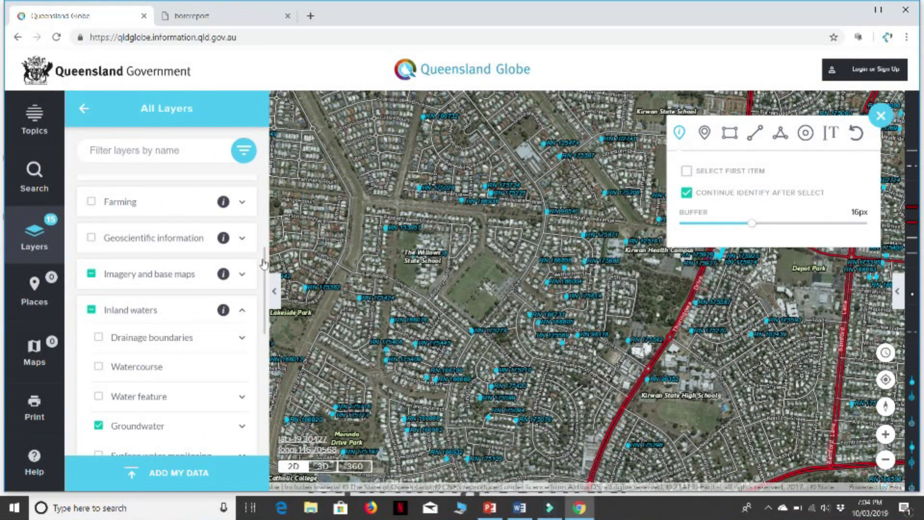
left_click_drag(264, 264, 265, 181)
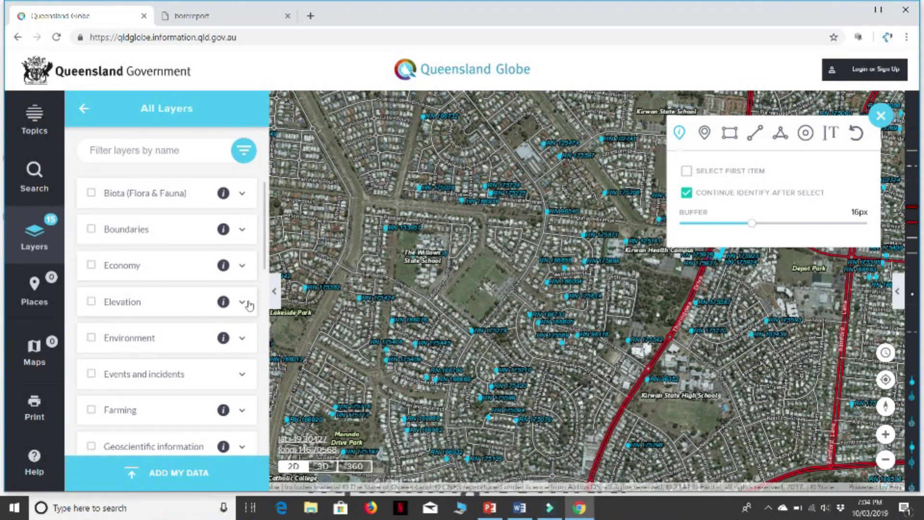
left_click(90, 302)
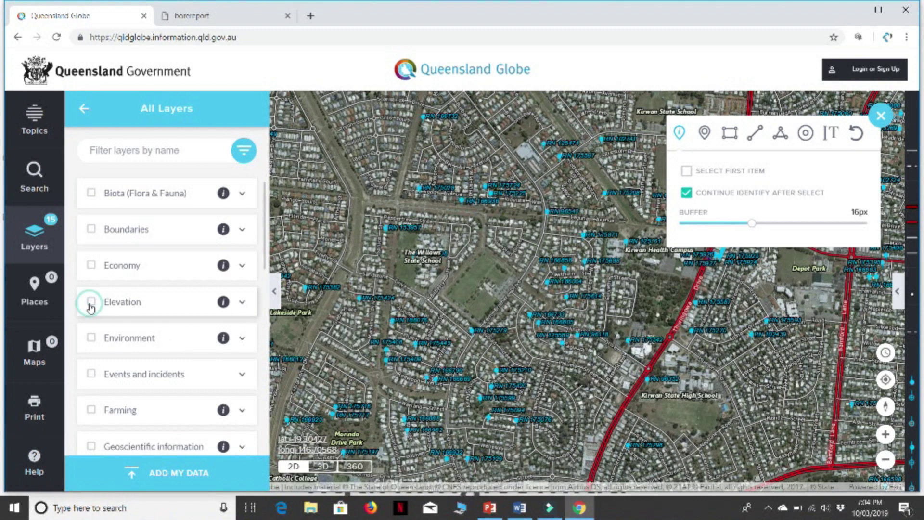
left_click(273, 295)
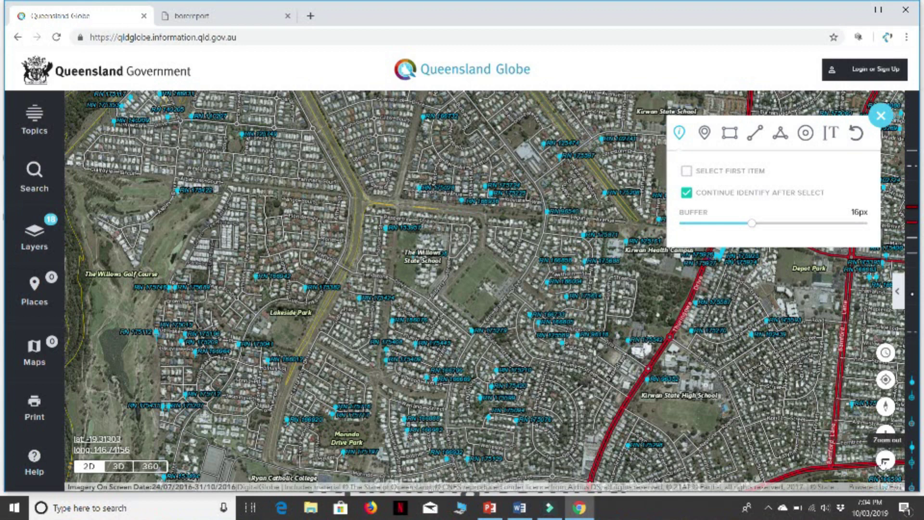
- Zoom out to view the Mount Louisa elevation contours, then minimise Chrome
left_click(885, 461)
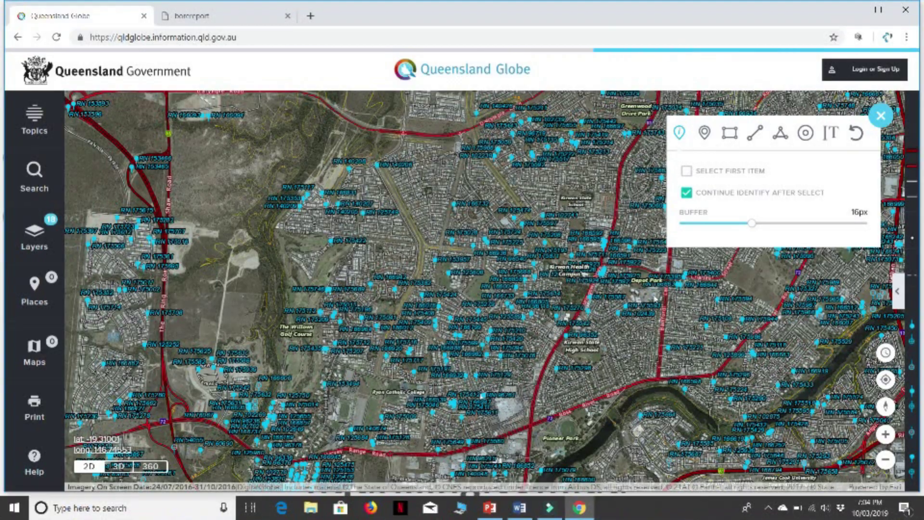
left_click_drag(588, 208, 433, 427)
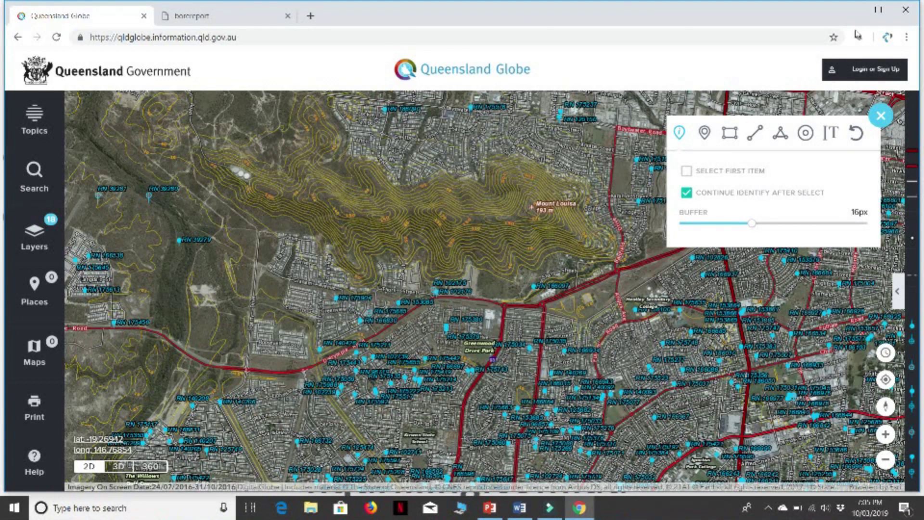
left_click(851, 15)
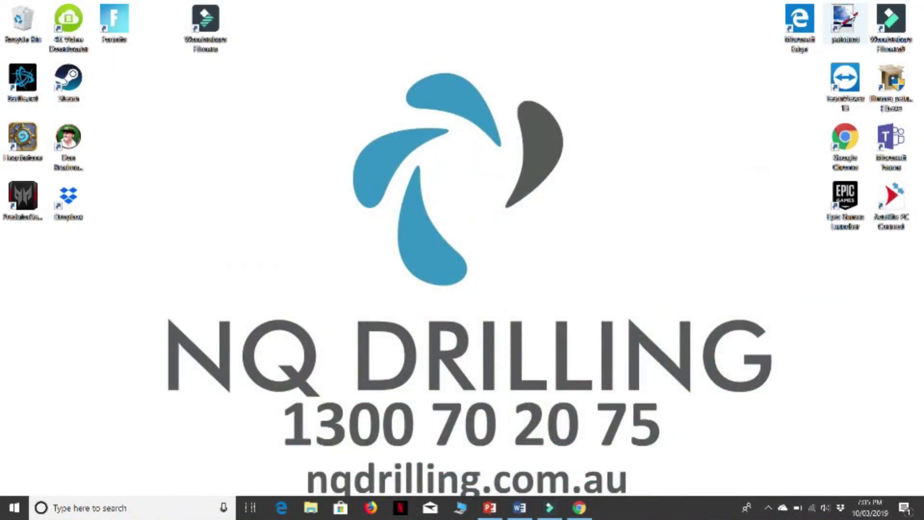